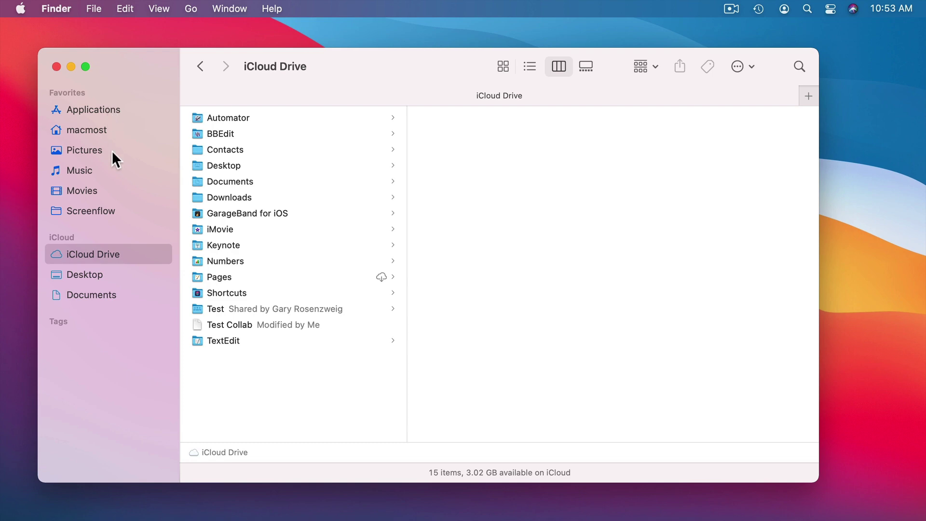
Visit iCloud Documents and Desktop, return to iCloud Drive, then launch System Preferences
click(104, 293)
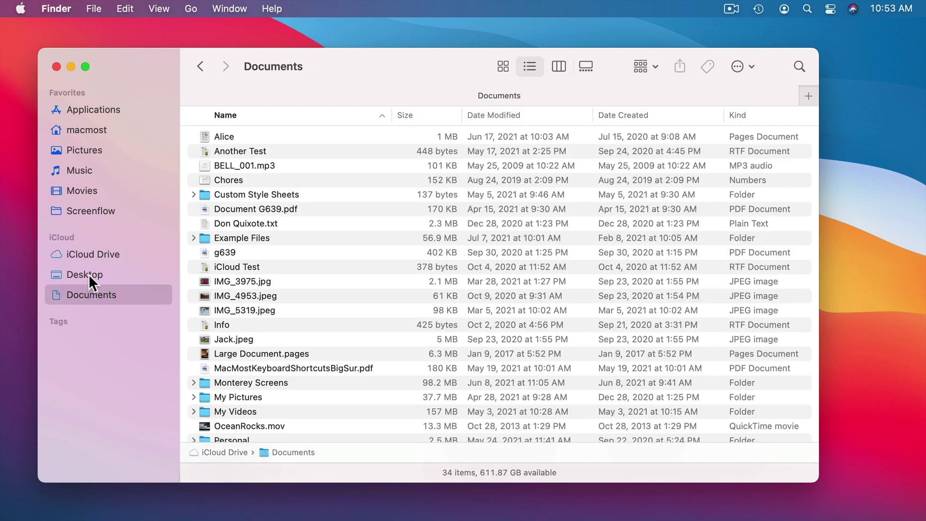
click(89, 276)
click(110, 252)
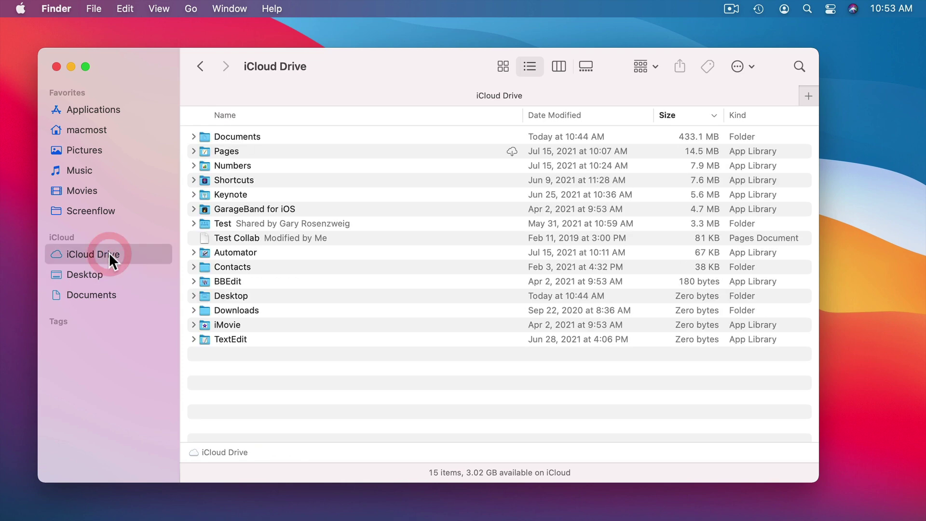
click(20, 10)
click(28, 54)
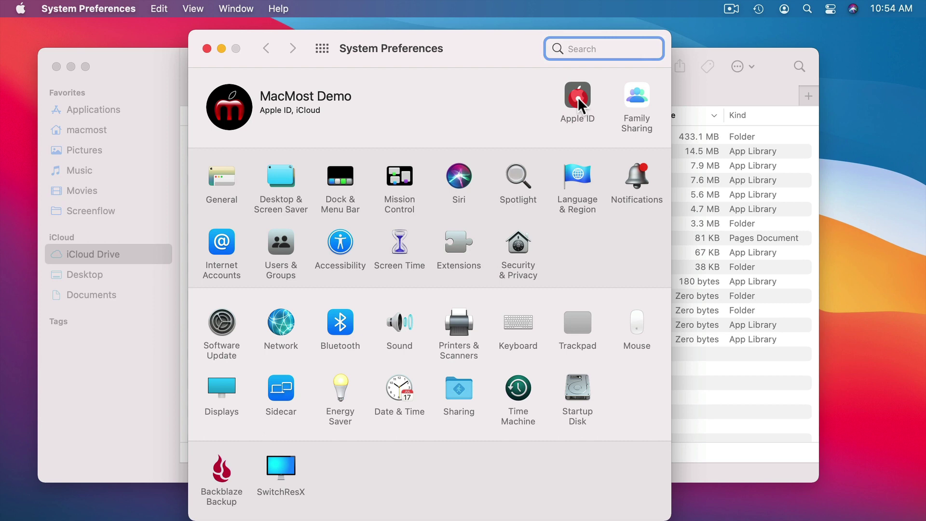
In the Apple ID pane, review the iCloud Drive app document options, then dismiss them
click(578, 97)
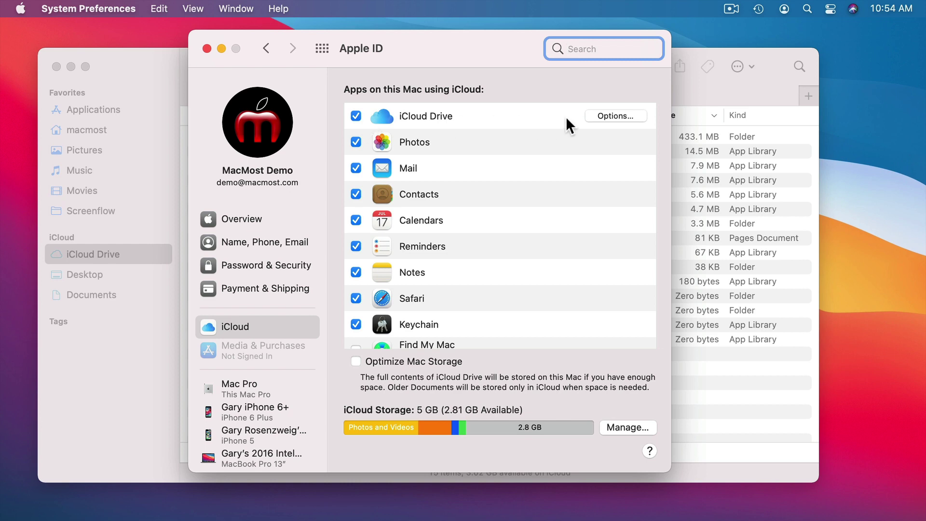
click(607, 116)
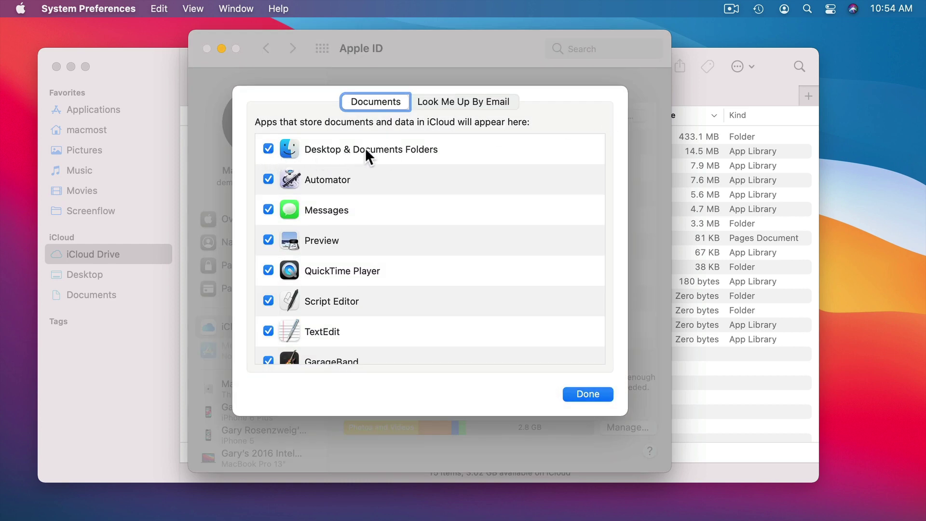
click(586, 391)
Close System Preferences and reach iCloud Documents via the sidebar and Go > Documents
click(207, 48)
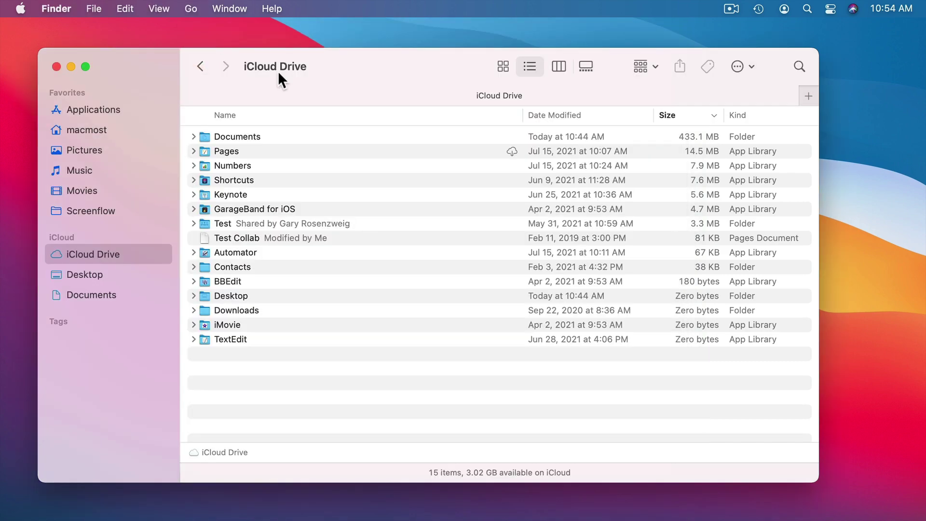
click(91, 297)
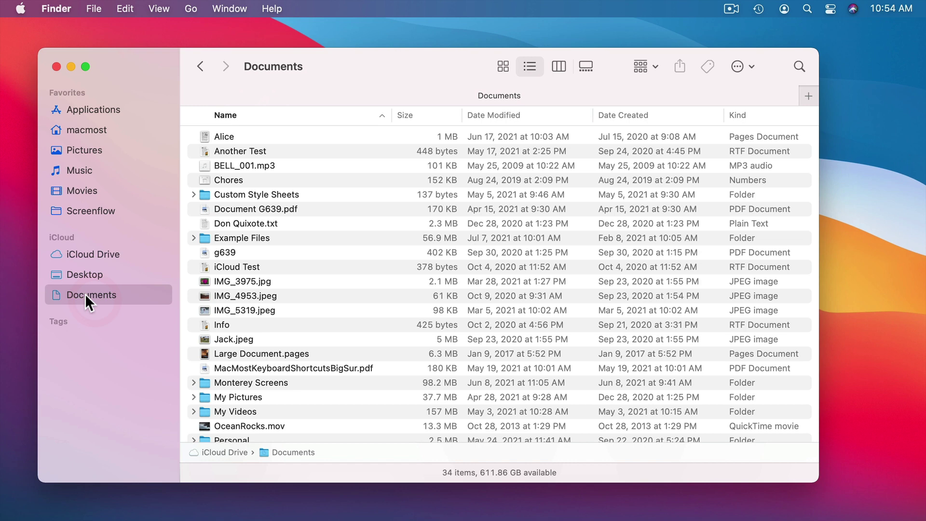
click(186, 7)
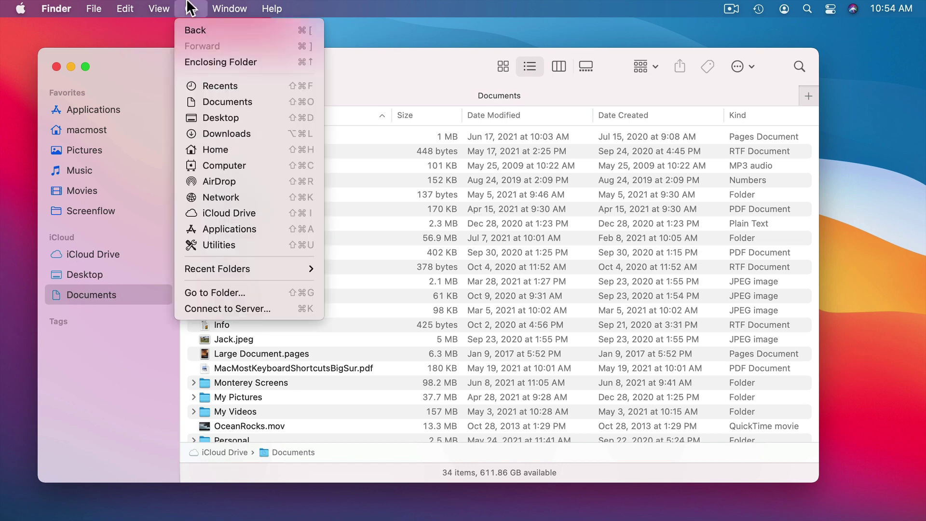
click(218, 97)
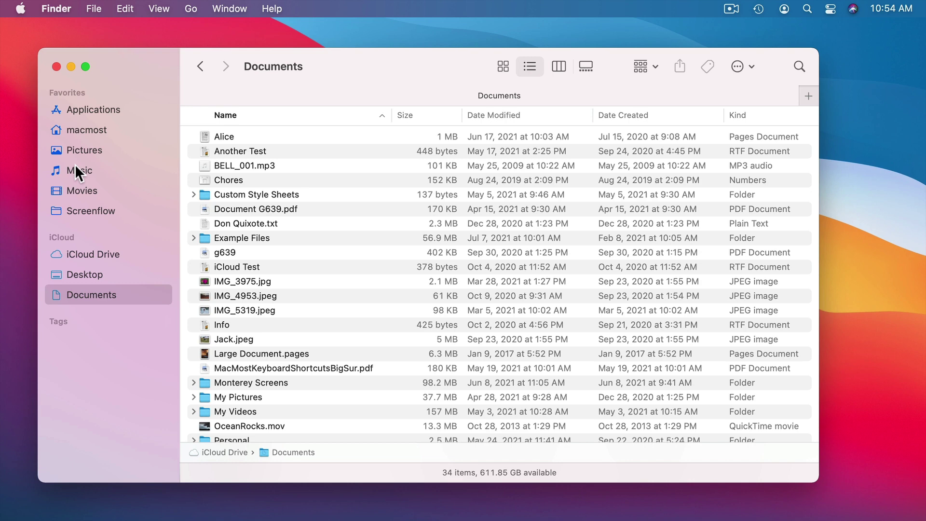
Sort the home folder and iCloud Drive by name, then go back to the home folder
click(83, 131)
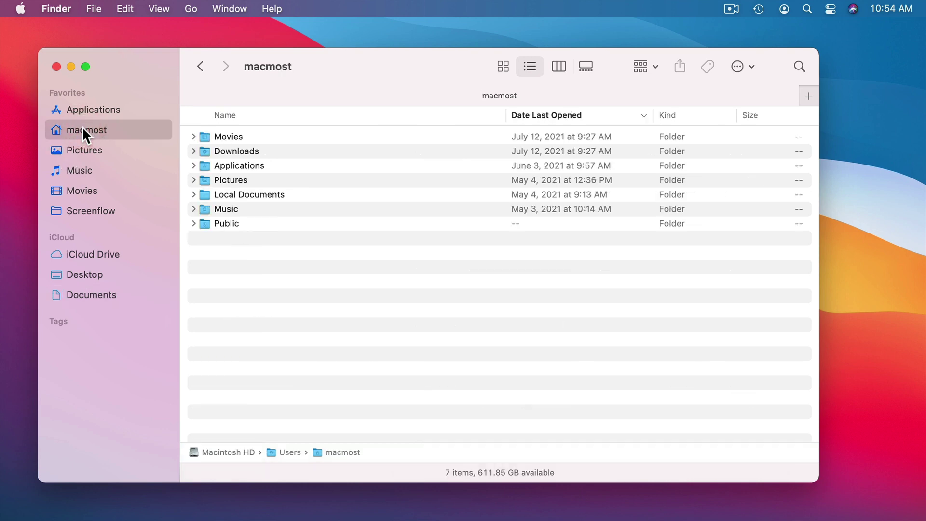
click(221, 116)
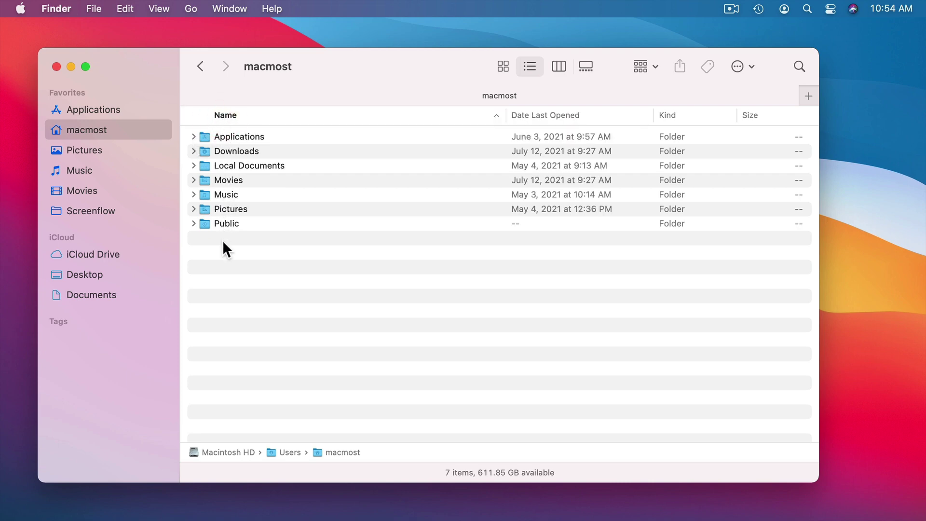
click(67, 258)
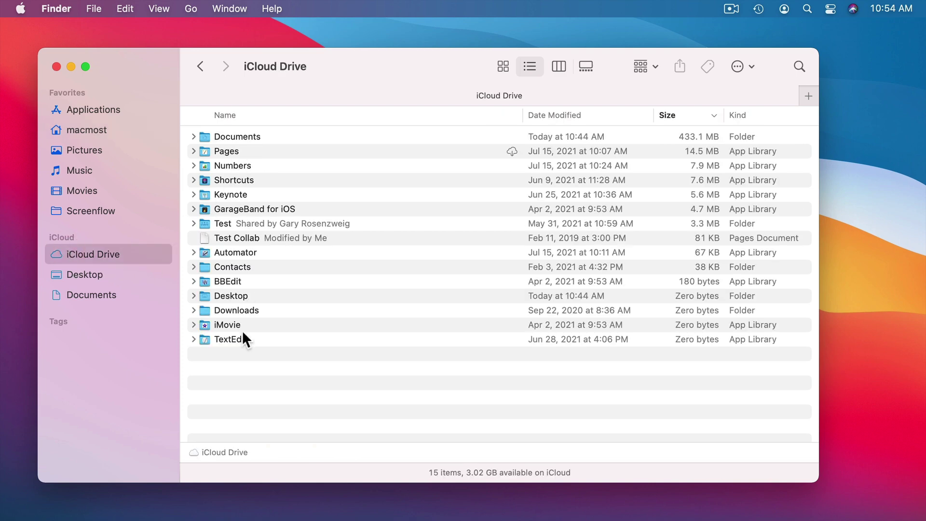
click(227, 114)
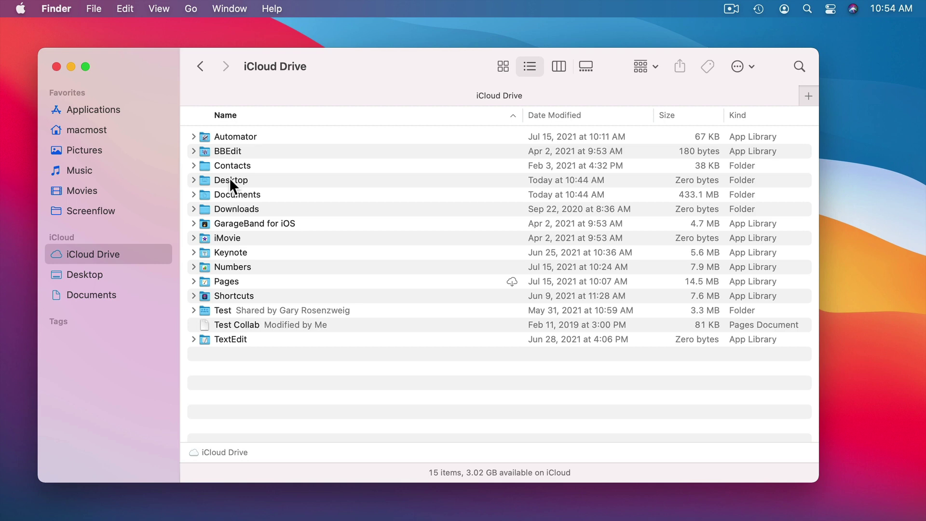
click(73, 126)
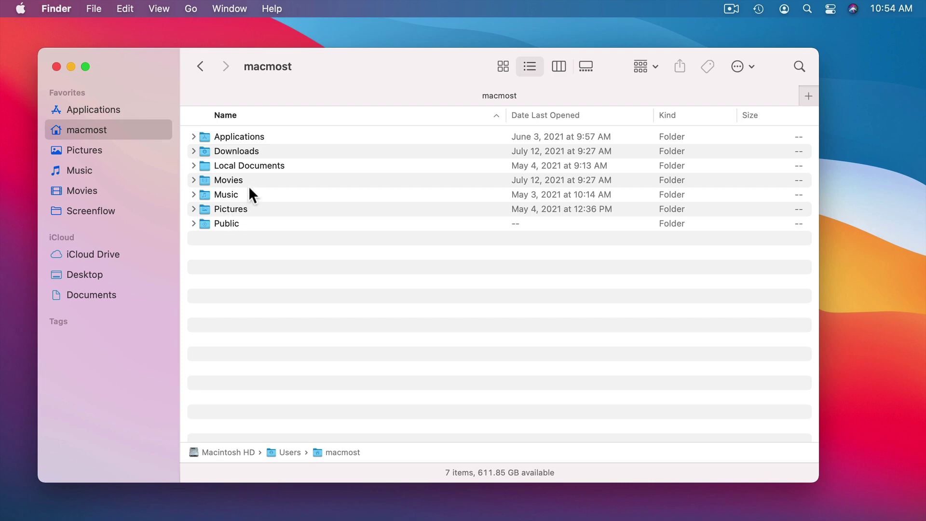
Expand and collapse the Local Documents folder to preview its contents
click(234, 165)
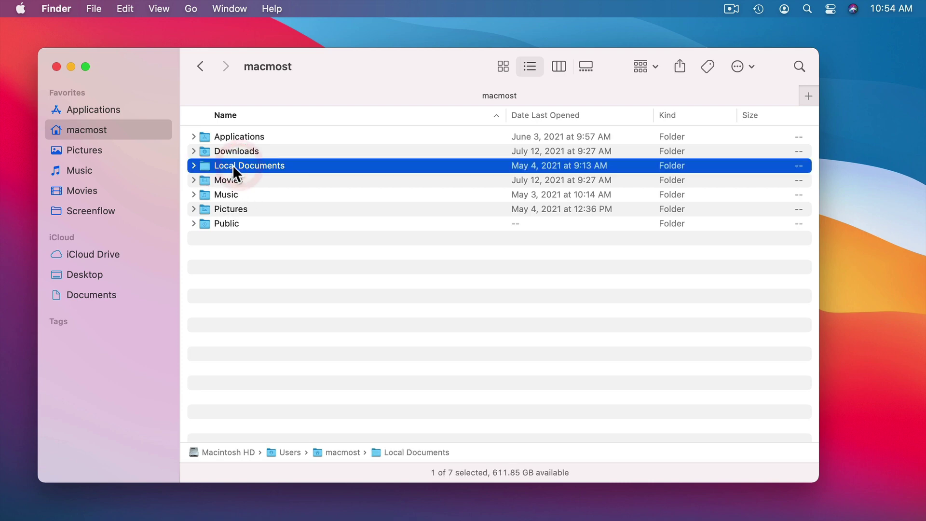
click(194, 165)
click(194, 165)
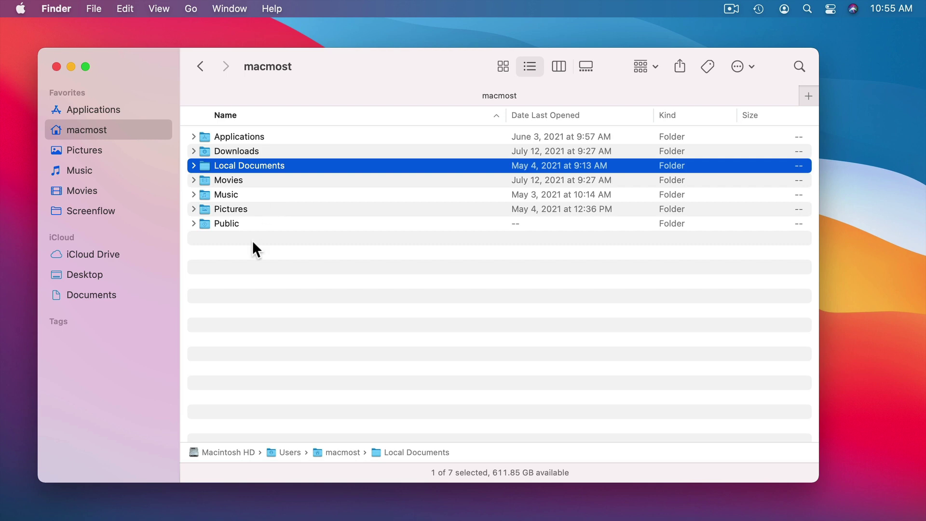
Select the Movies, Music and Pictures folders in the home folder in turn
click(224, 181)
click(230, 194)
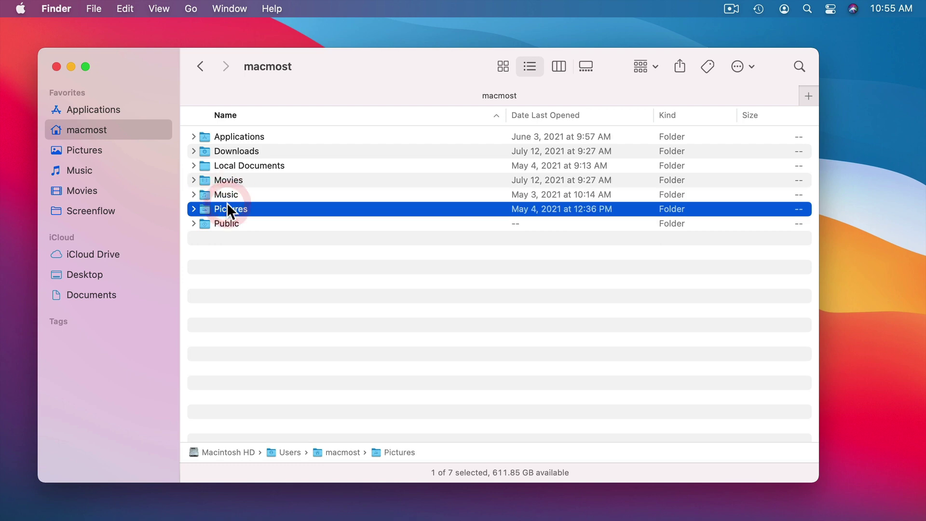
click(230, 180)
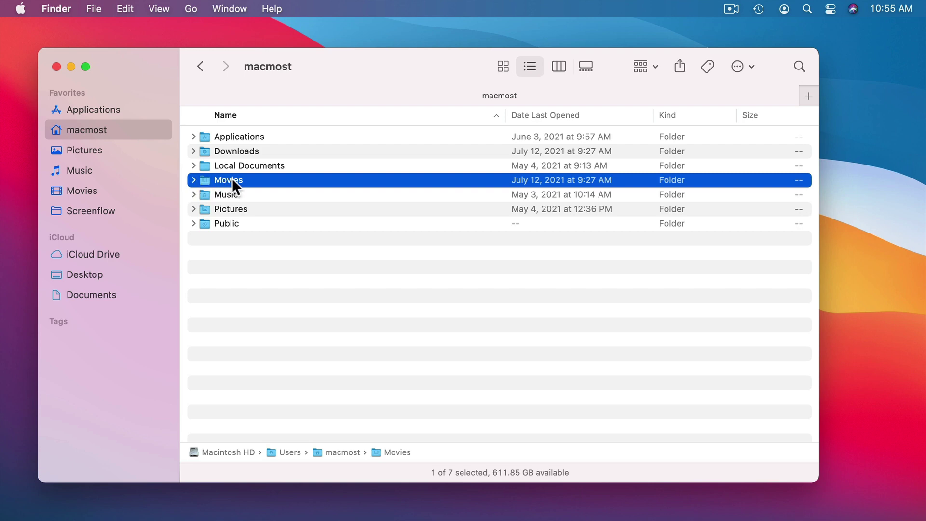
click(225, 192)
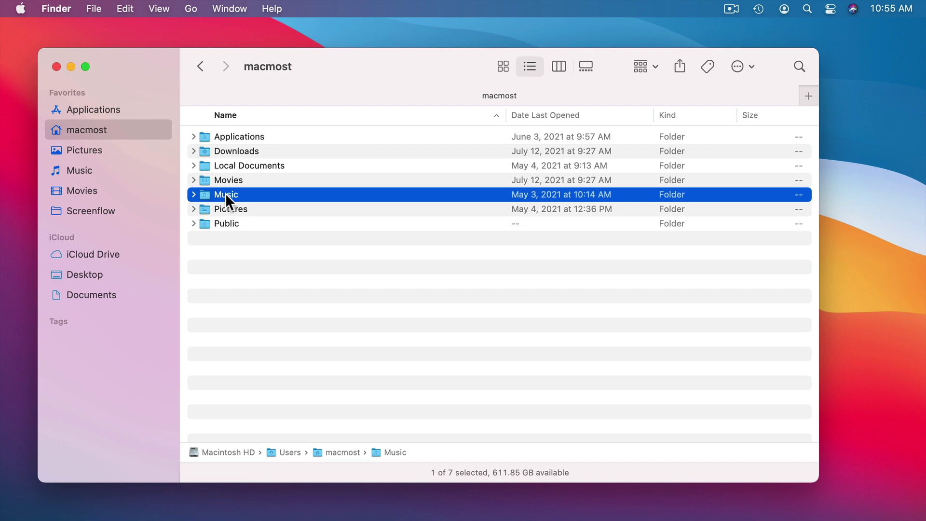
click(232, 209)
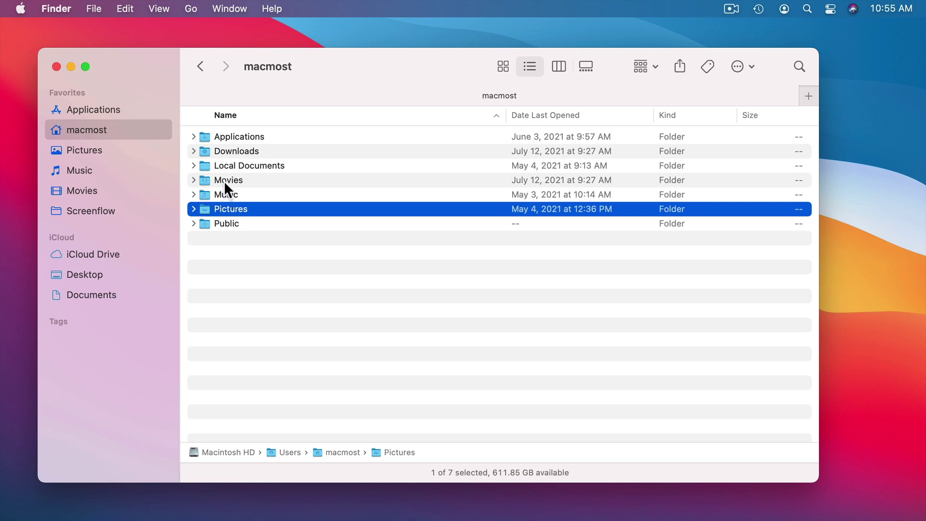
click(224, 181)
click(224, 206)
click(95, 255)
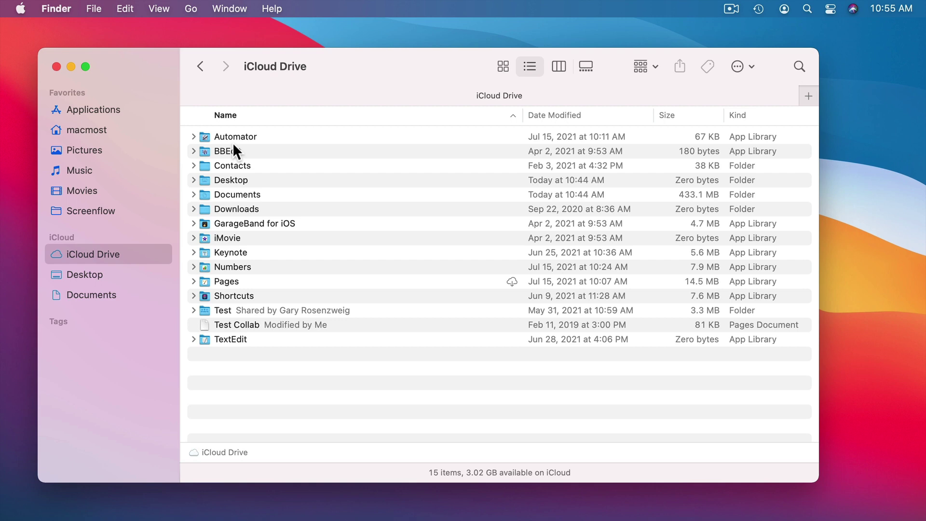
click(227, 192)
click(226, 180)
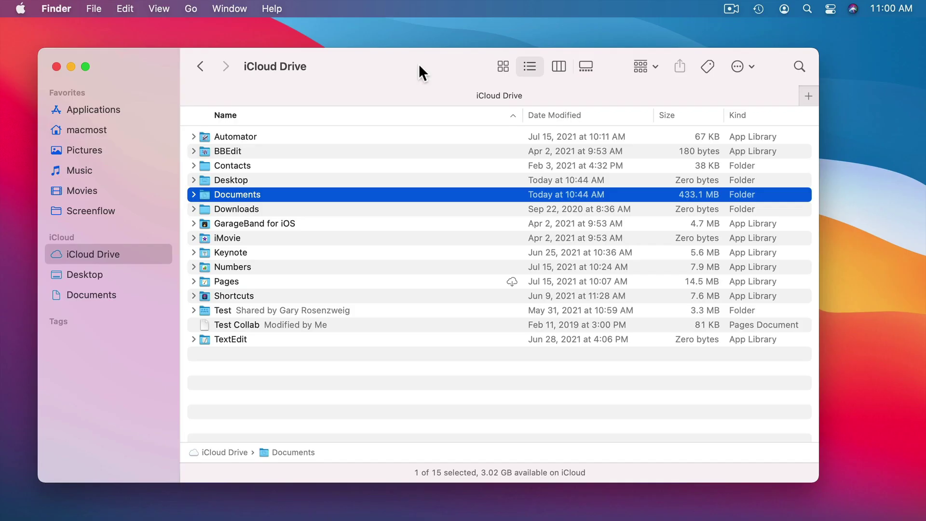
Review the Apple ID iCloud pane with Optimize Mac Storage off, then bring Finder's iCloud Drive forward
click(22, 10)
click(44, 52)
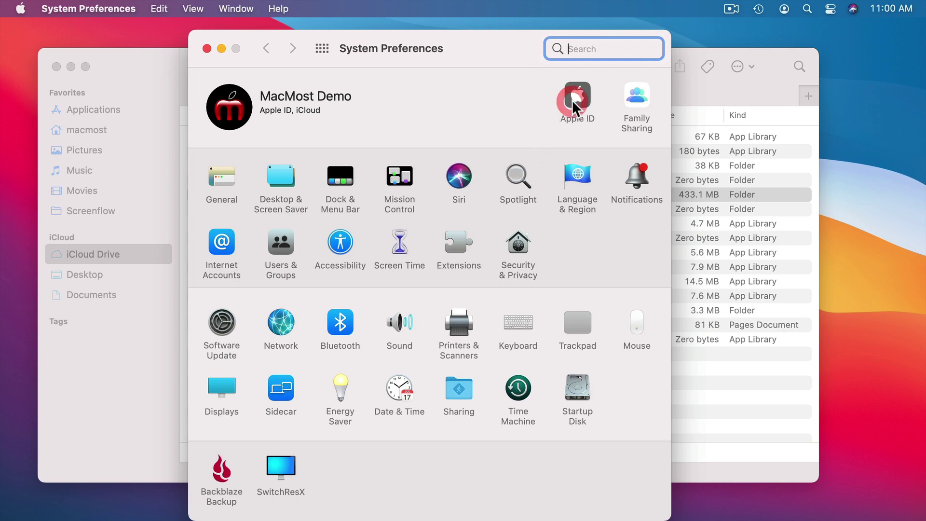
click(573, 100)
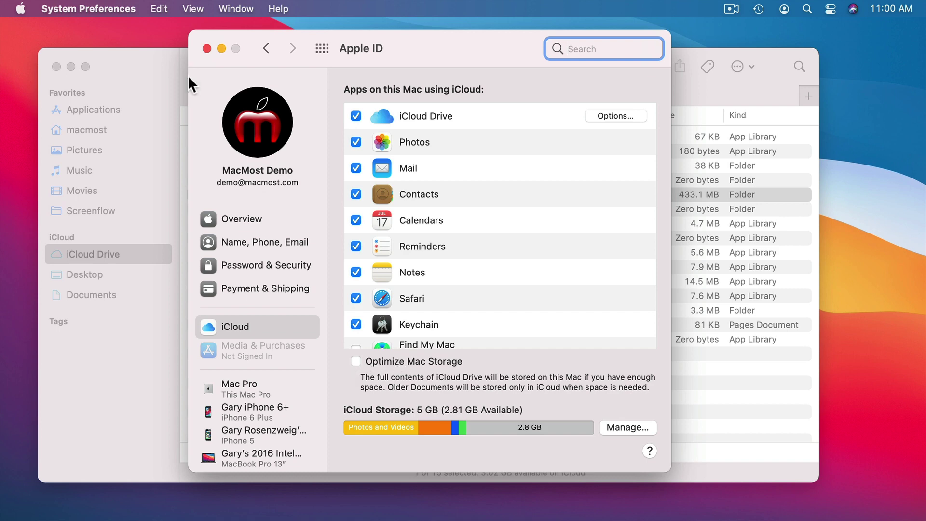
click(145, 58)
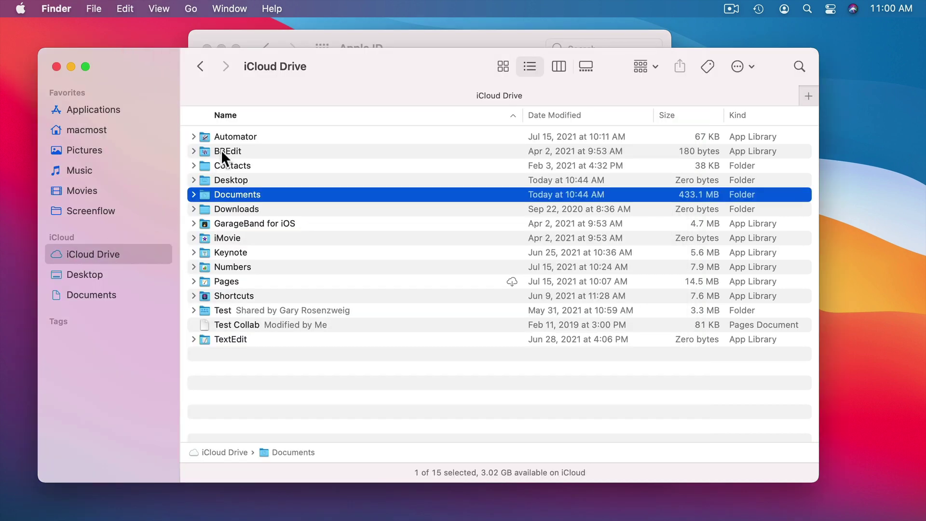
Open iCloud Drive's Documents folder, glance at the iCloud settings, then return to Documents
double_click(233, 195)
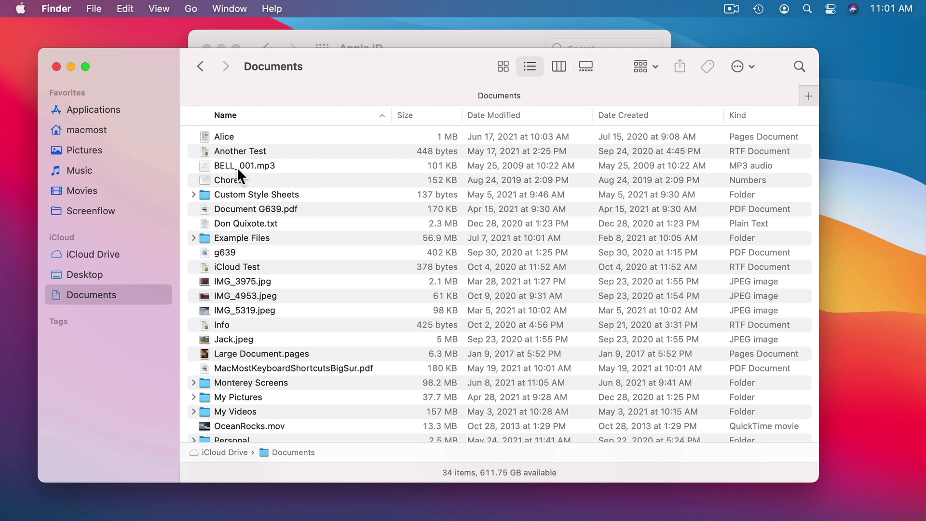
click(408, 39)
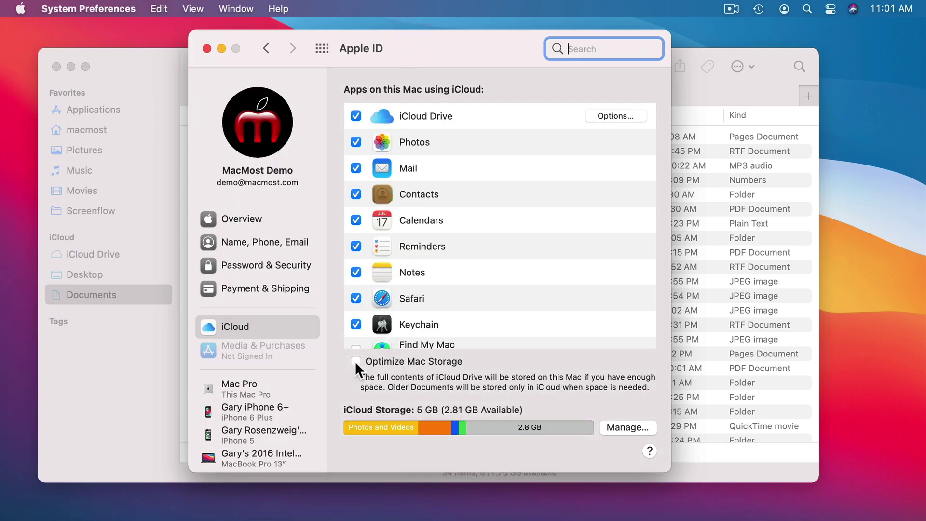
click(156, 67)
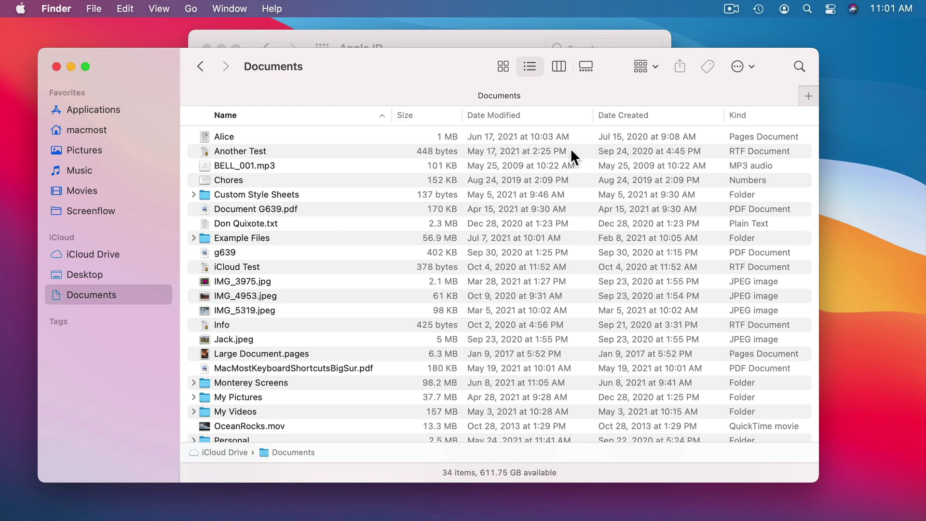
Sort by size, expand My Videos, and select falls.mov, Combined.mov and Monterey Screens
click(427, 113)
click(193, 137)
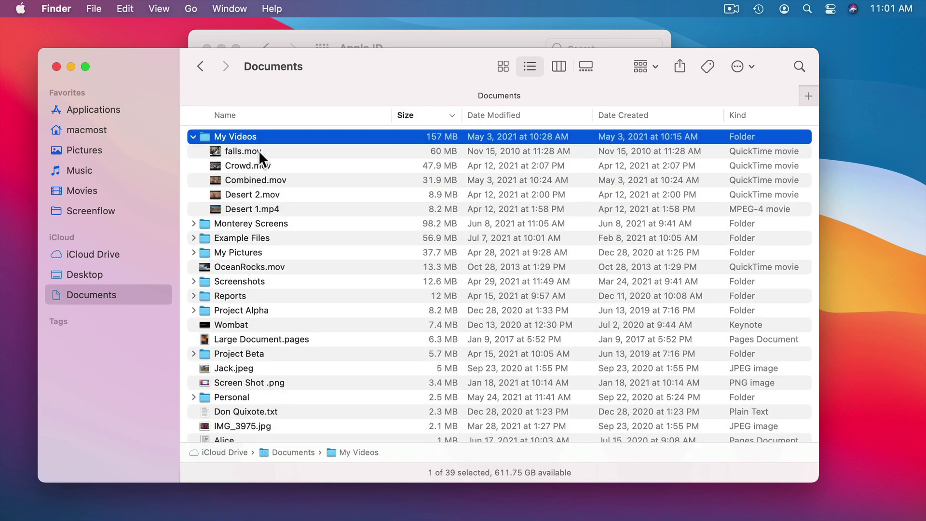
click(259, 152)
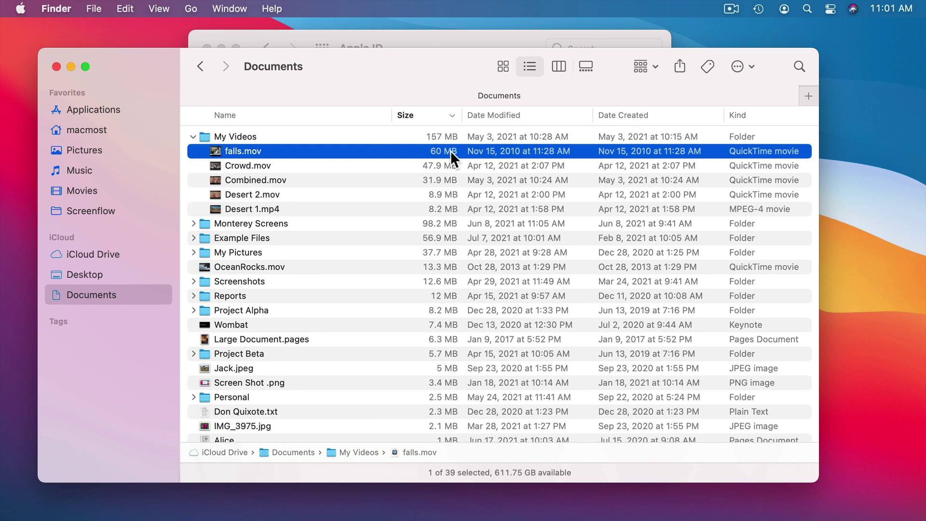
click(331, 180)
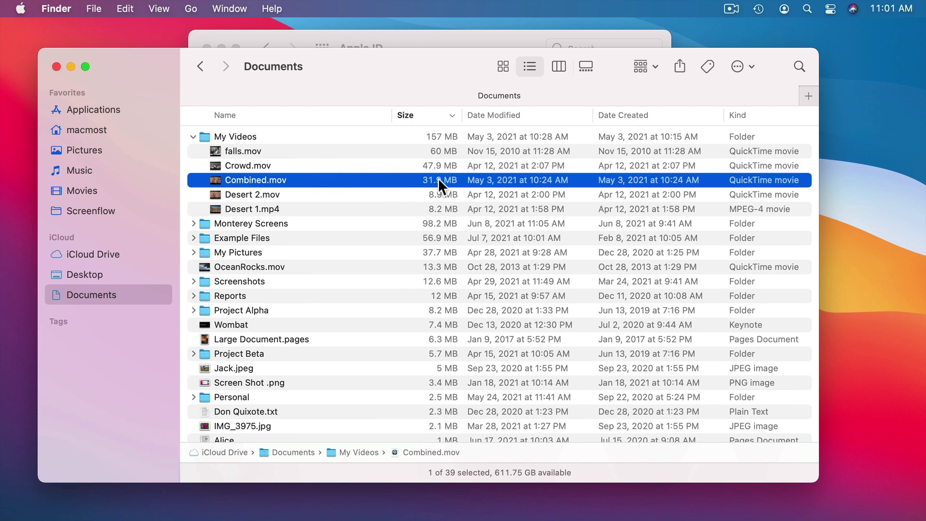
click(254, 222)
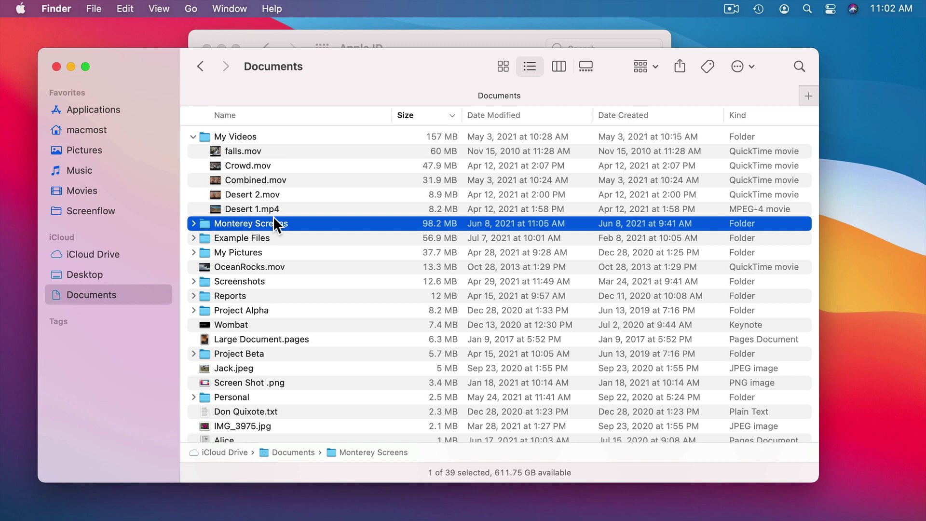
Bring the Apple ID iCloud pane in front of Finder
click(428, 32)
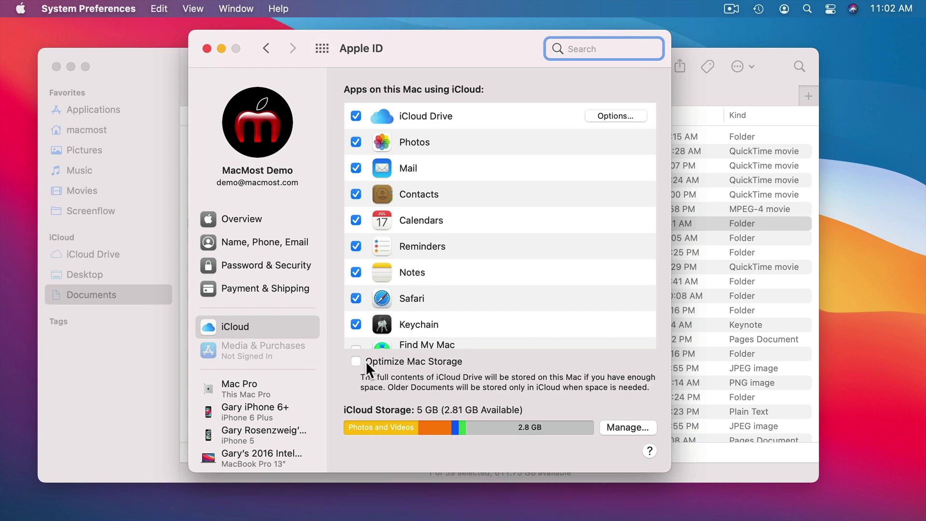